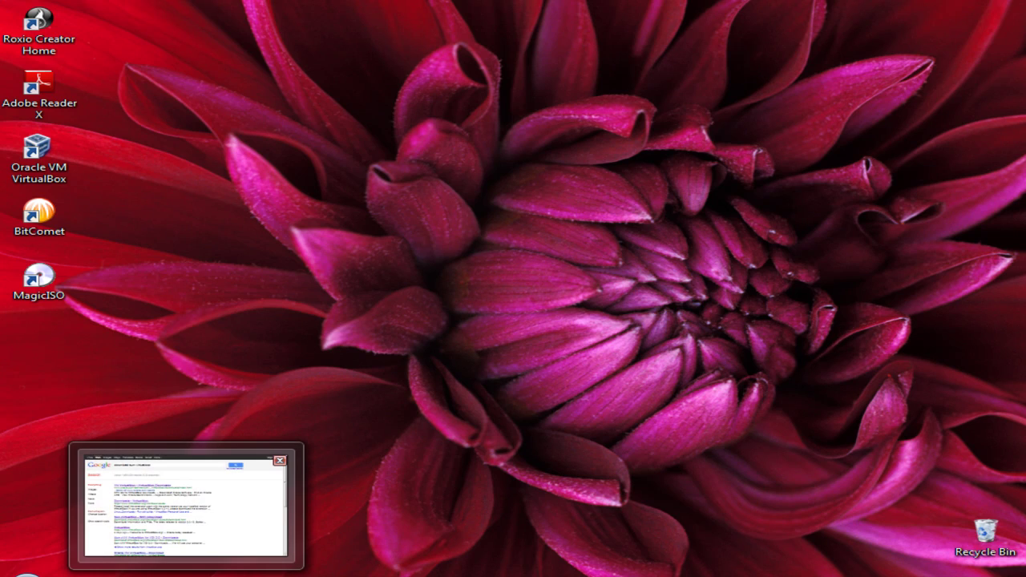
- Try to download the Windows installer VirtualBox-4.1.4-74291-Win.exe from Oracle's VirtualBox downloads page
{"action": "left_click", "coordinate": [226, 571]}
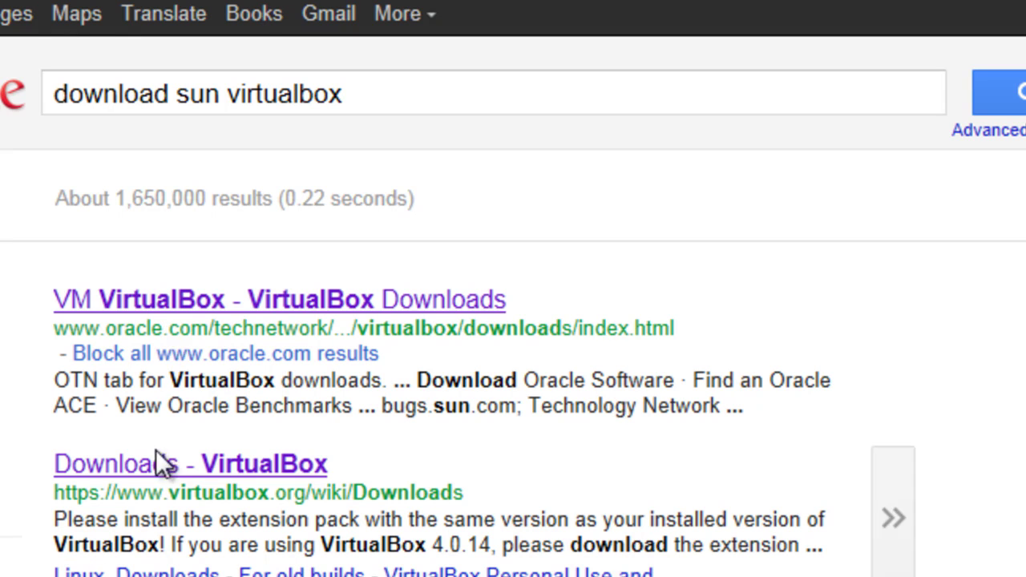
{"action": "left_click", "coordinate": [181, 299]}
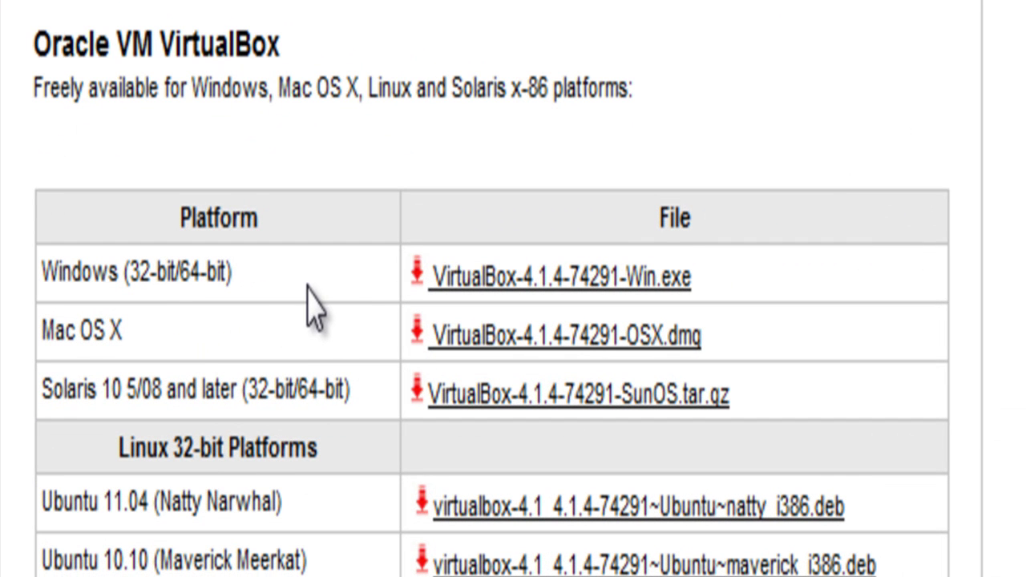
{"action": "left_click", "coordinate": [473, 289]}
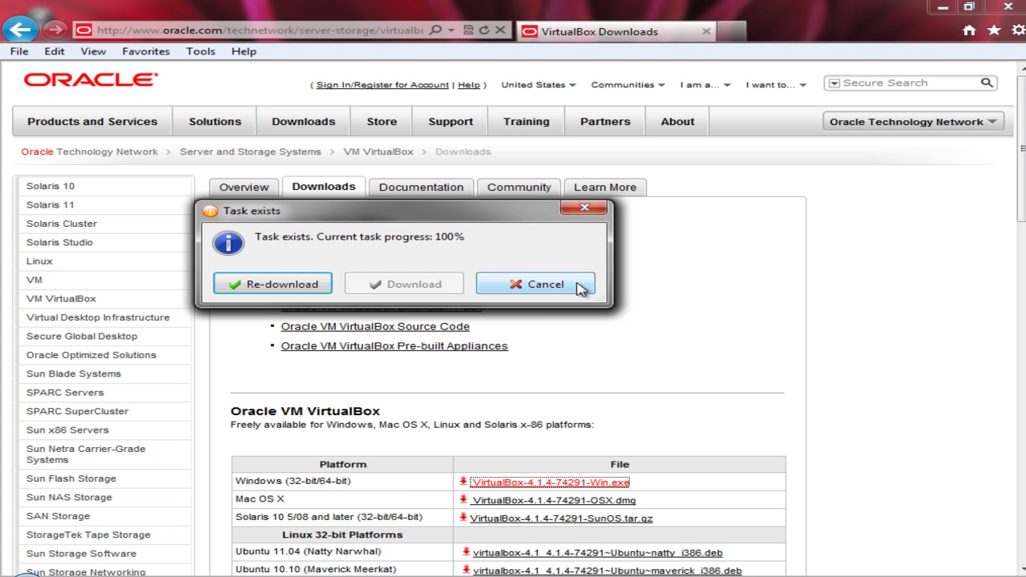
{"action": "left_click", "coordinate": [583, 213]}
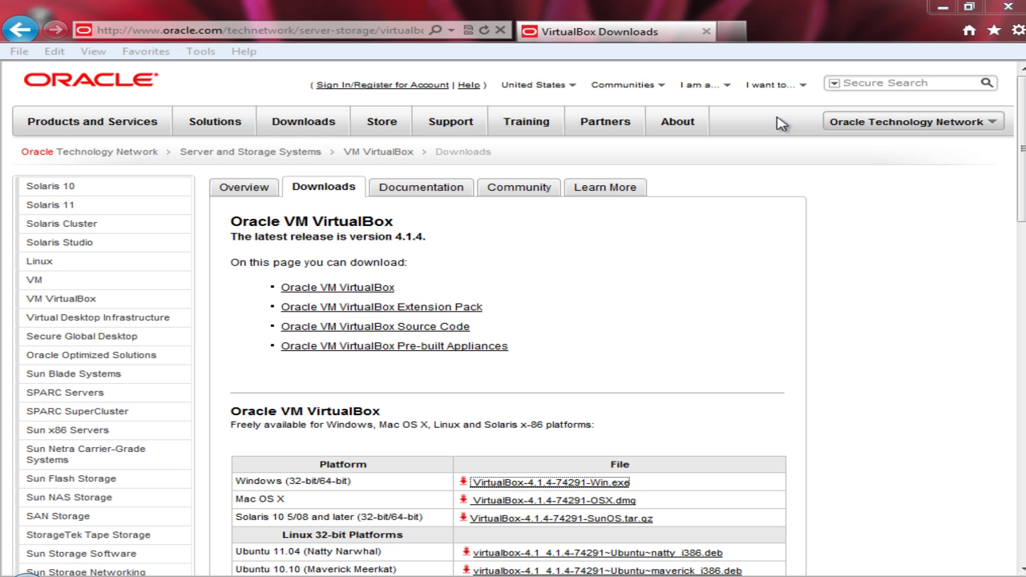
{"action": "left_click", "coordinate": [944, 7]}
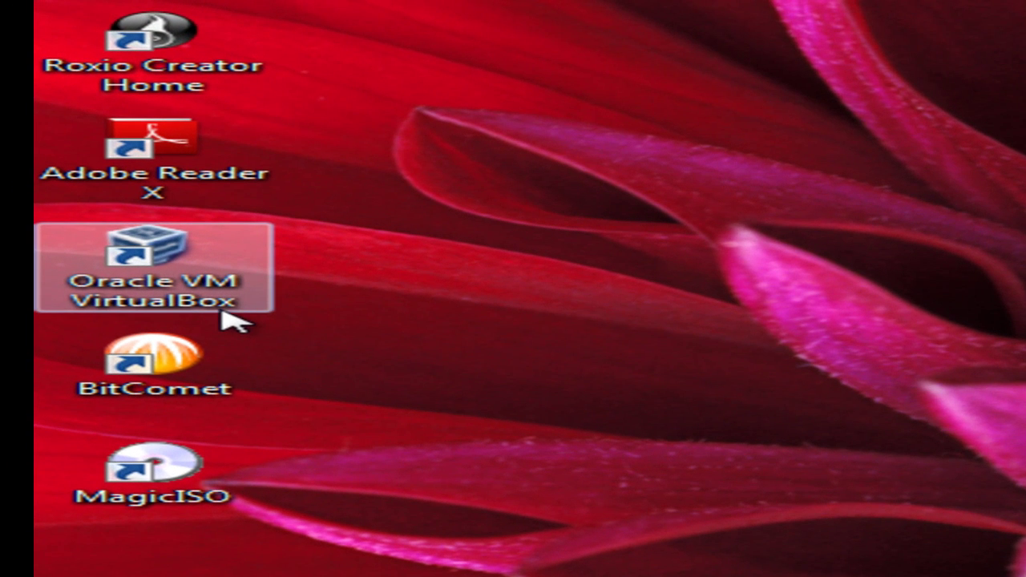
- Switch to the desktop's Oracle VM VirtualBox shortcut and launch the VirtualBox Manager
{"action": "left_click", "coordinate": [225, 293]}
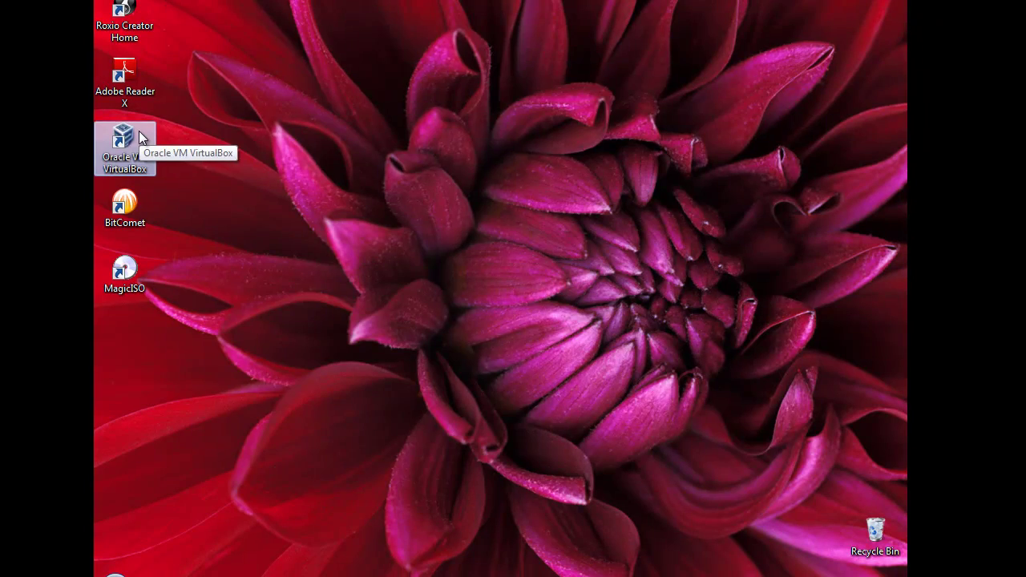
{"action": "double_click", "coordinate": [140, 138]}
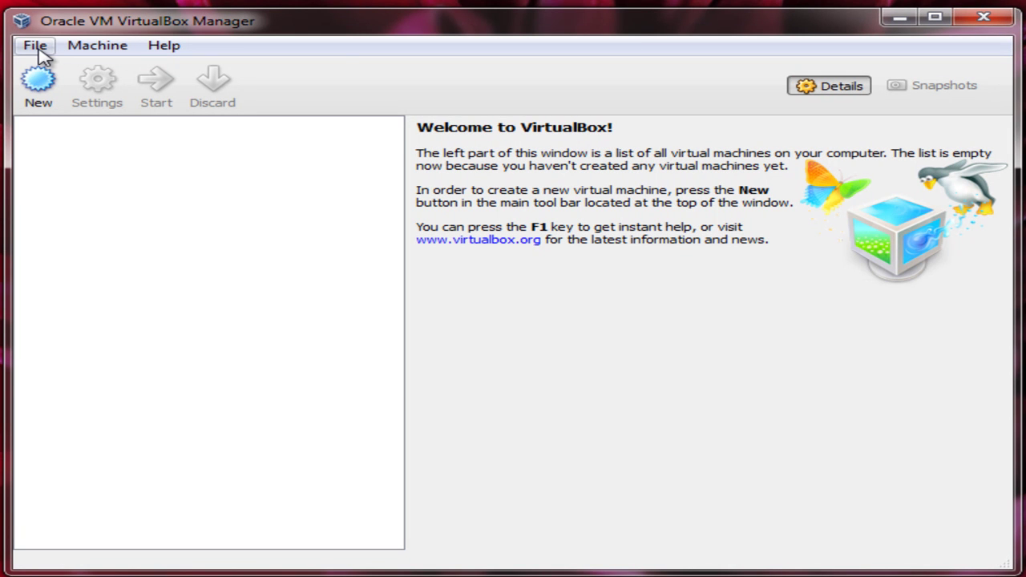
{"action": "left_click", "coordinate": [39, 49]}
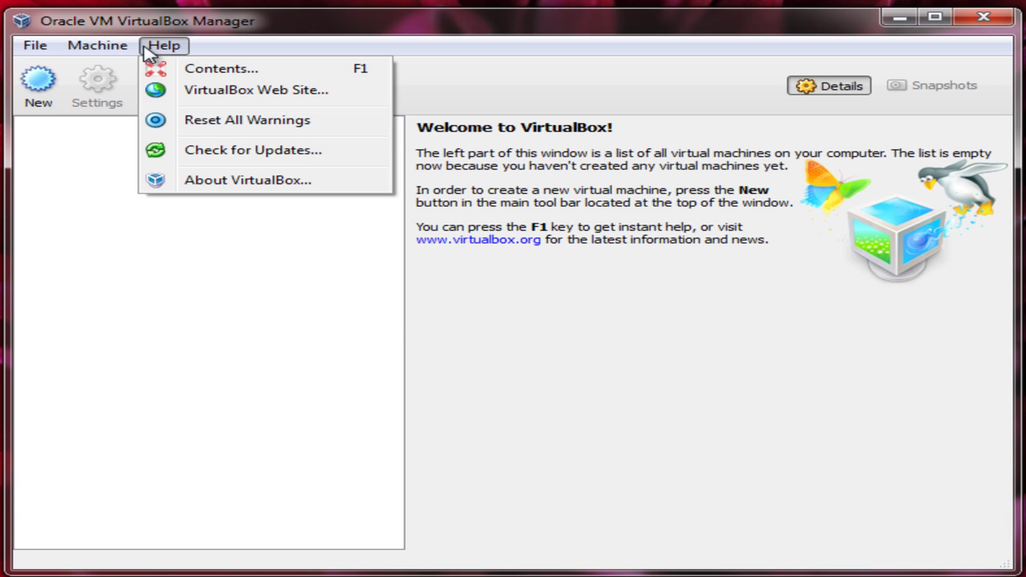
{"action": "left_click", "coordinate": [175, 27]}
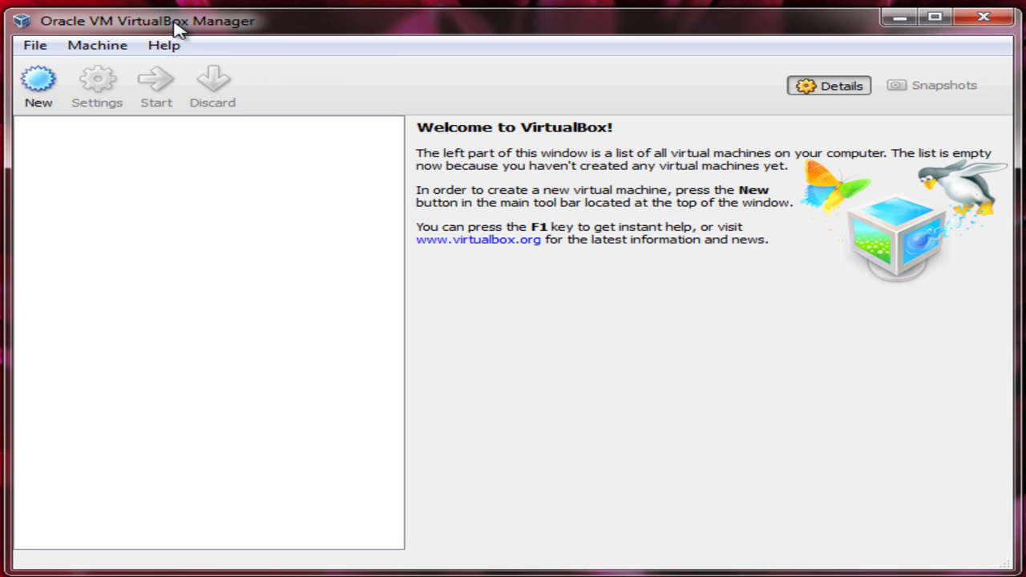
- Start creating a new virtual machine and name it Window Server 2008
{"action": "left_click", "coordinate": [54, 87]}
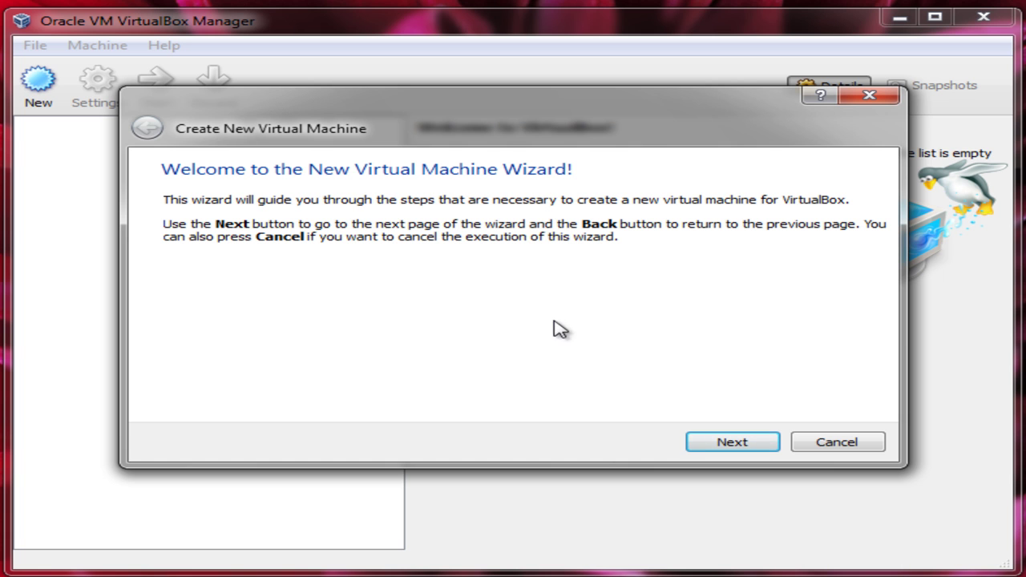
{"action": "left_click", "coordinate": [719, 445]}
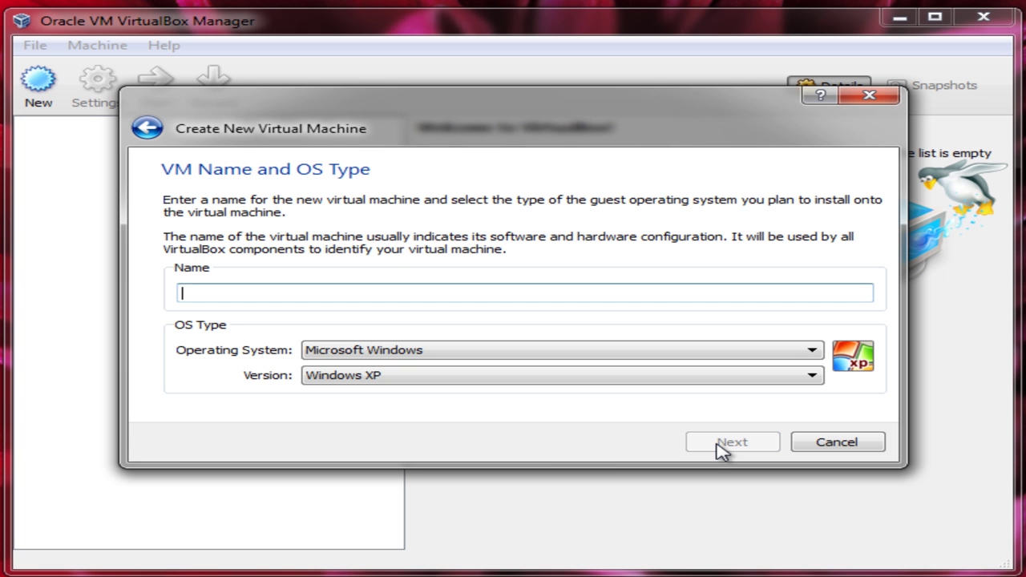
{"action": "type", "text": "w"}
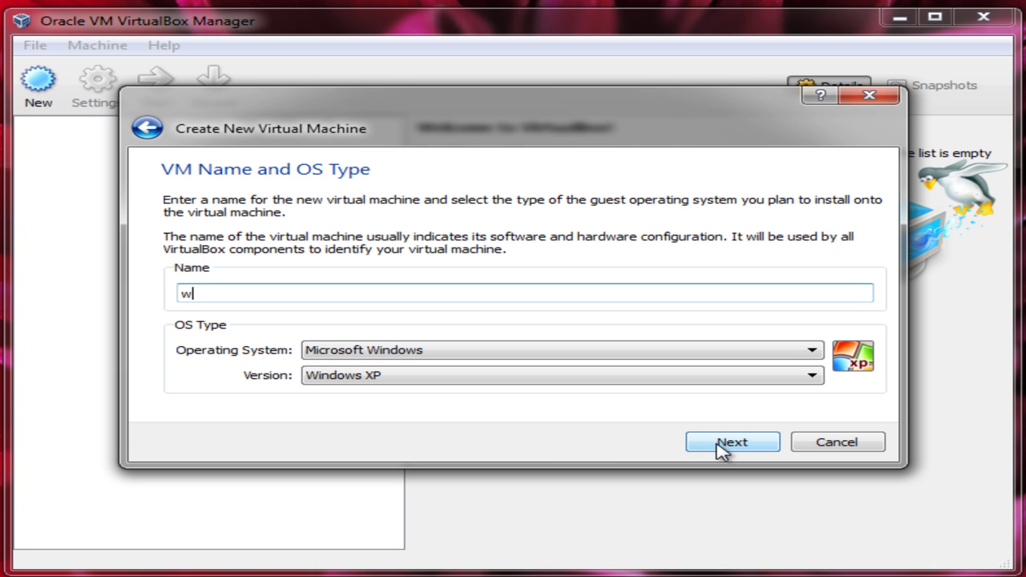
{"action": "key", "text": "BackSpace"}
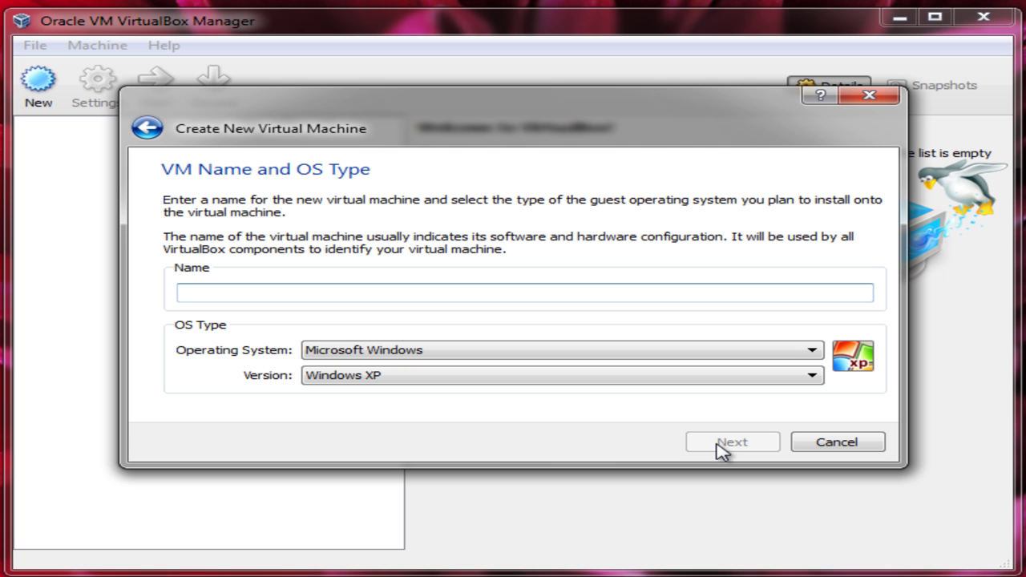
{"action": "type", "text": "Windo"}
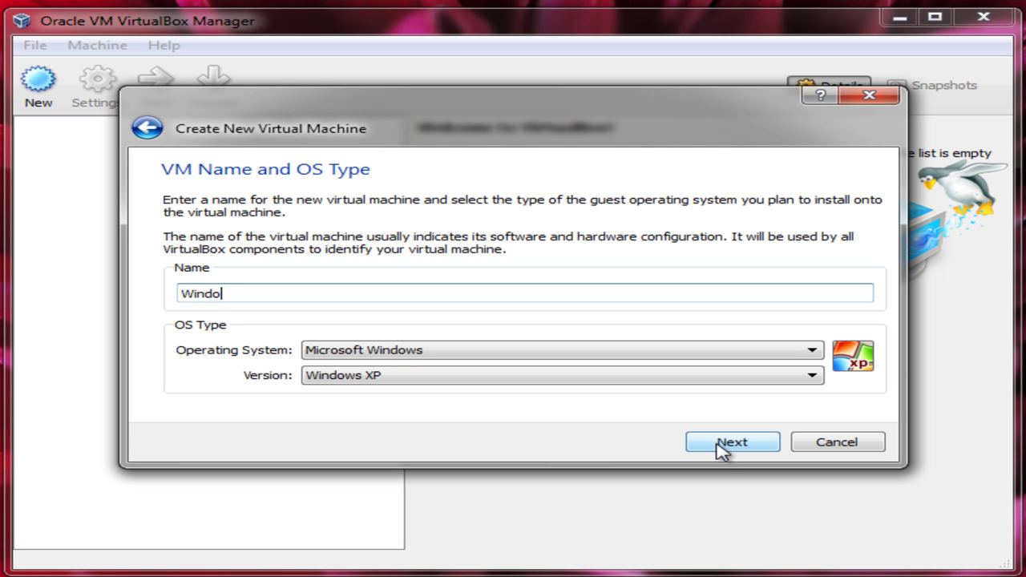
{"action": "type", "text": "w Serv"}
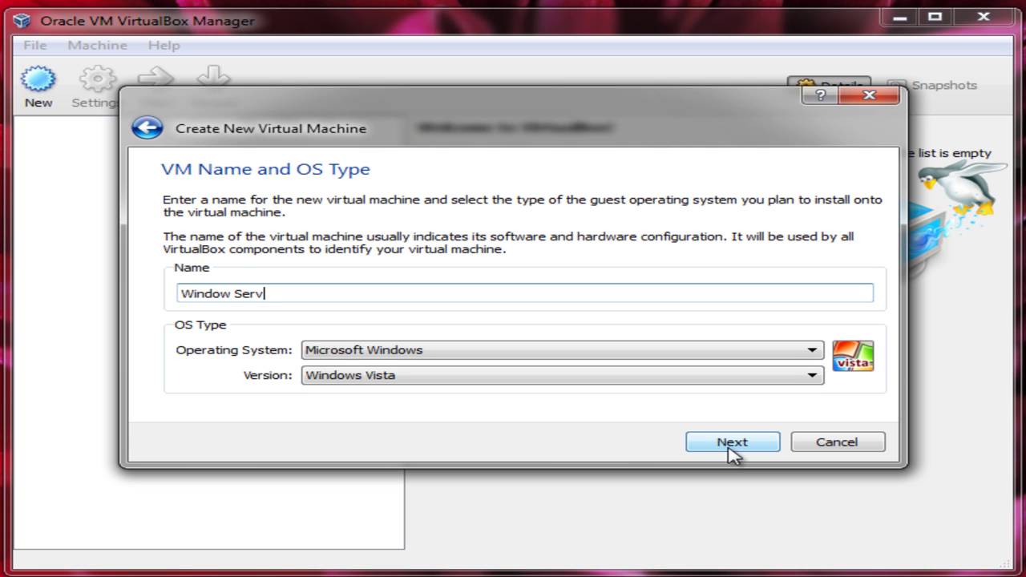
{"action": "type", "text": "er 2008"}
- Set the new machine's operating system to Microsoft Windows and its version to Windows 2008
{"action": "left_click", "coordinate": [813, 353]}
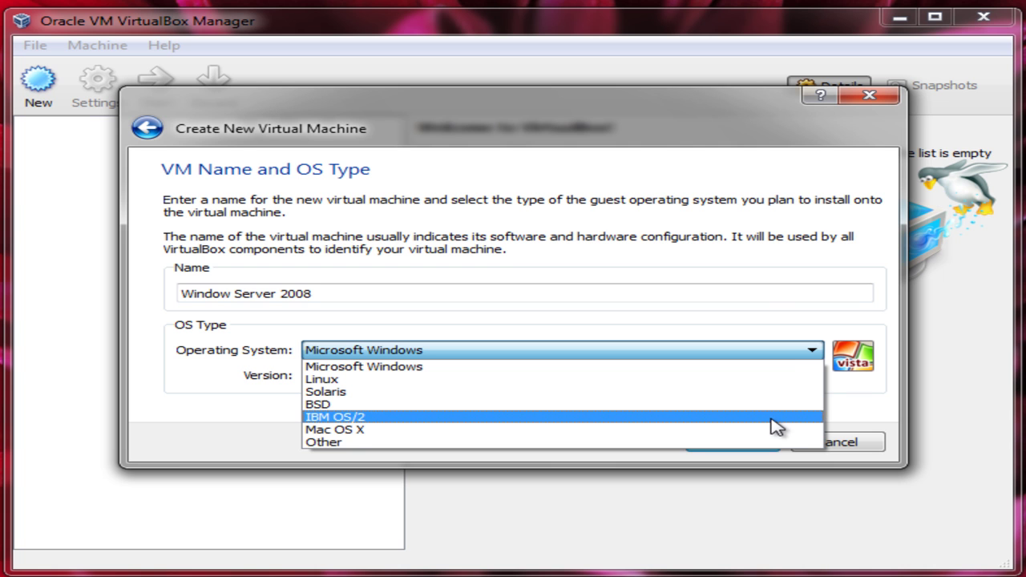
{"action": "left_click", "coordinate": [756, 368]}
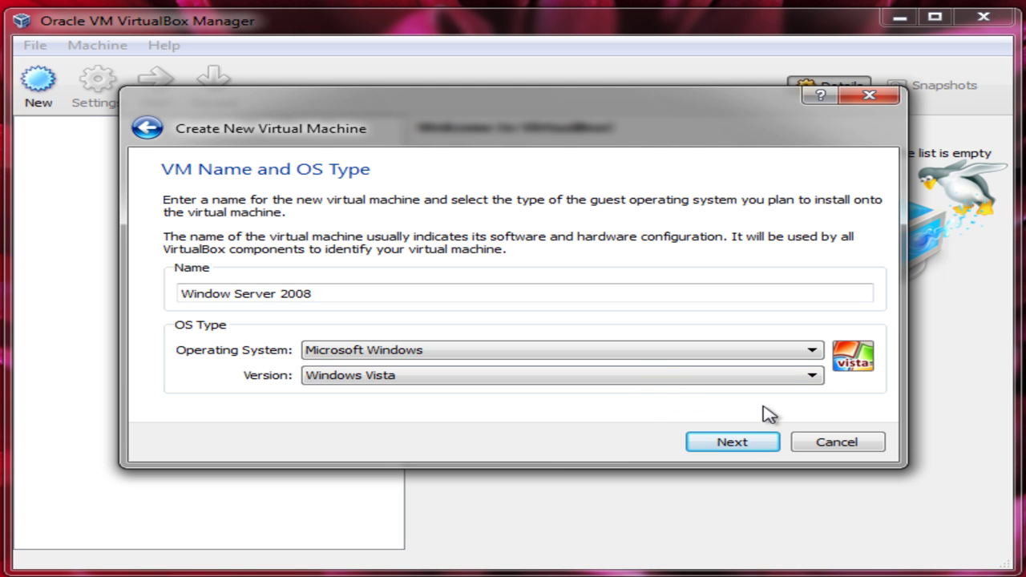
{"action": "left_click", "coordinate": [813, 377]}
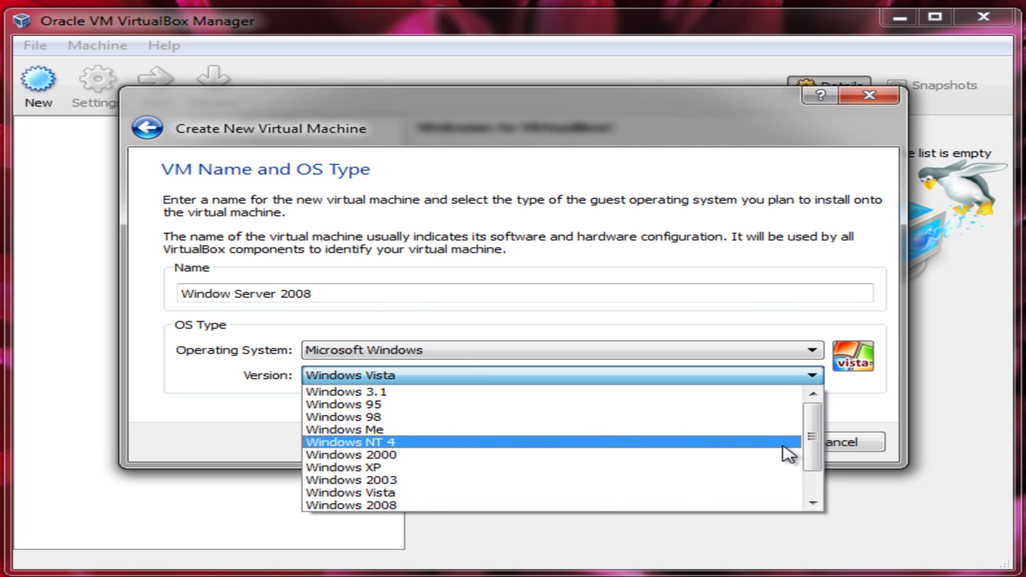
{"action": "left_click_drag", "start_coordinate": [809, 451], "coordinate": [811, 473]}
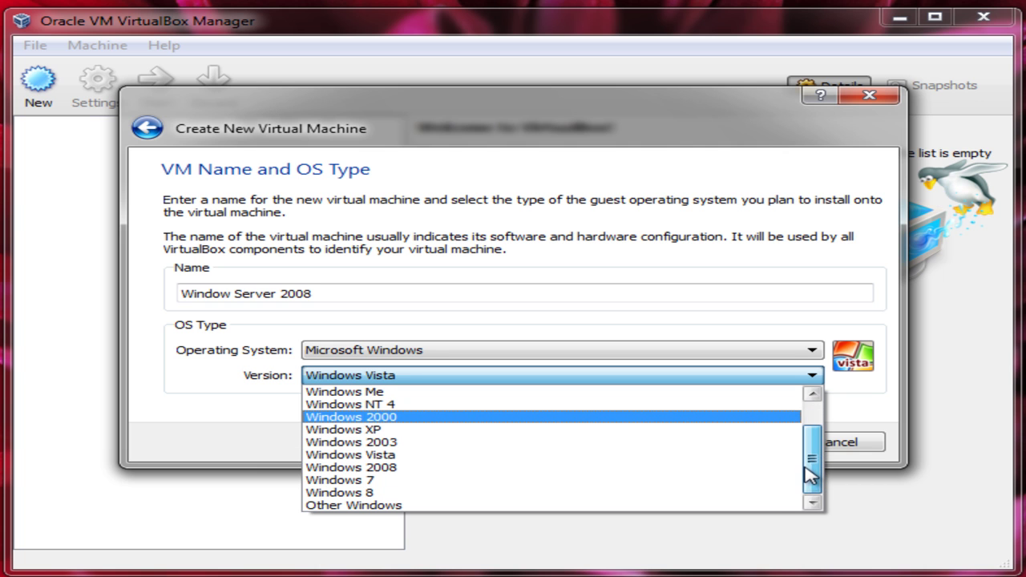
{"action": "left_click", "coordinate": [744, 468]}
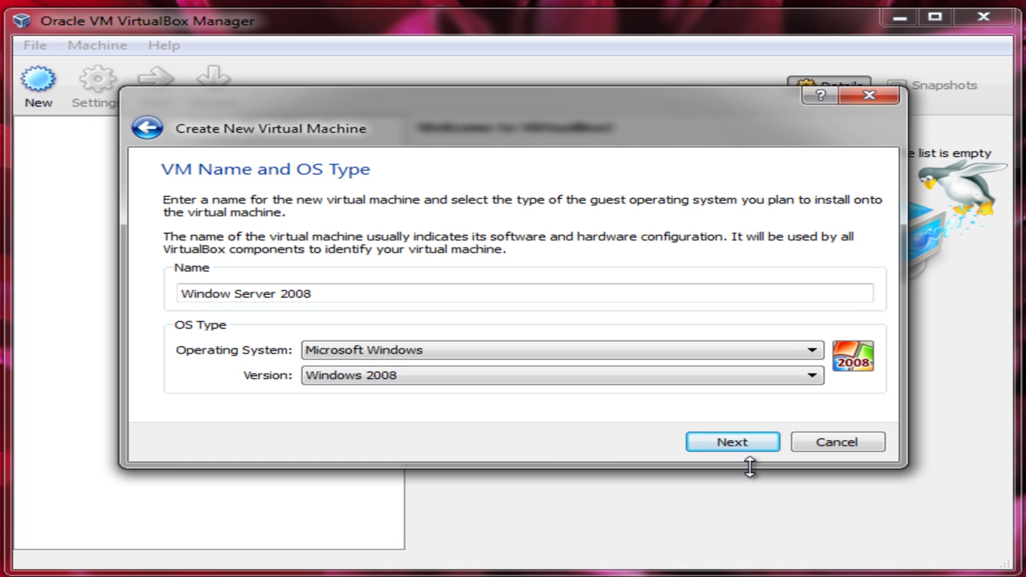
{"action": "left_click", "coordinate": [731, 443]}
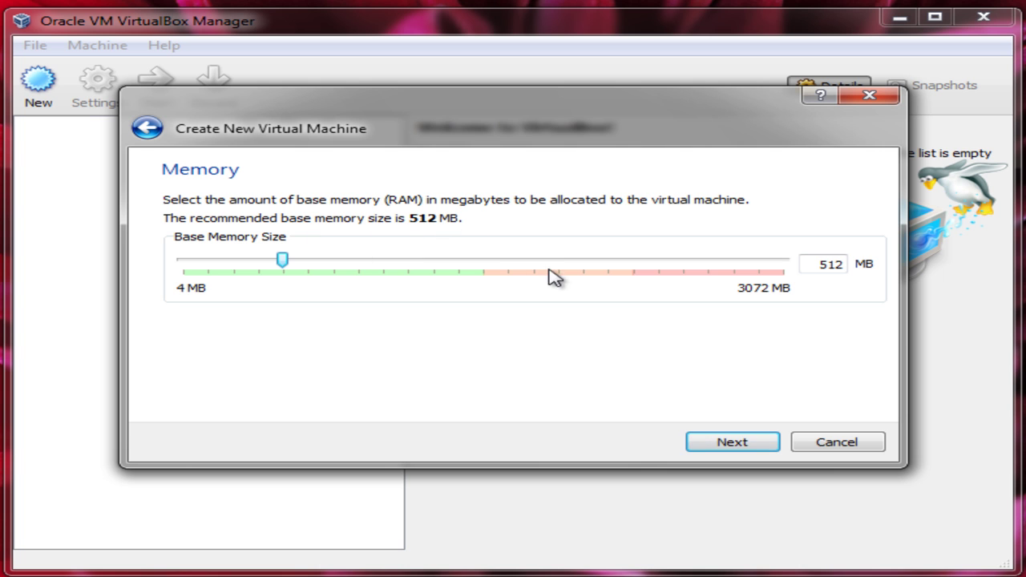
- Accept 512 MB of base memory and choose to create a new start-up hard disk
{"action": "left_click", "coordinate": [745, 443]}
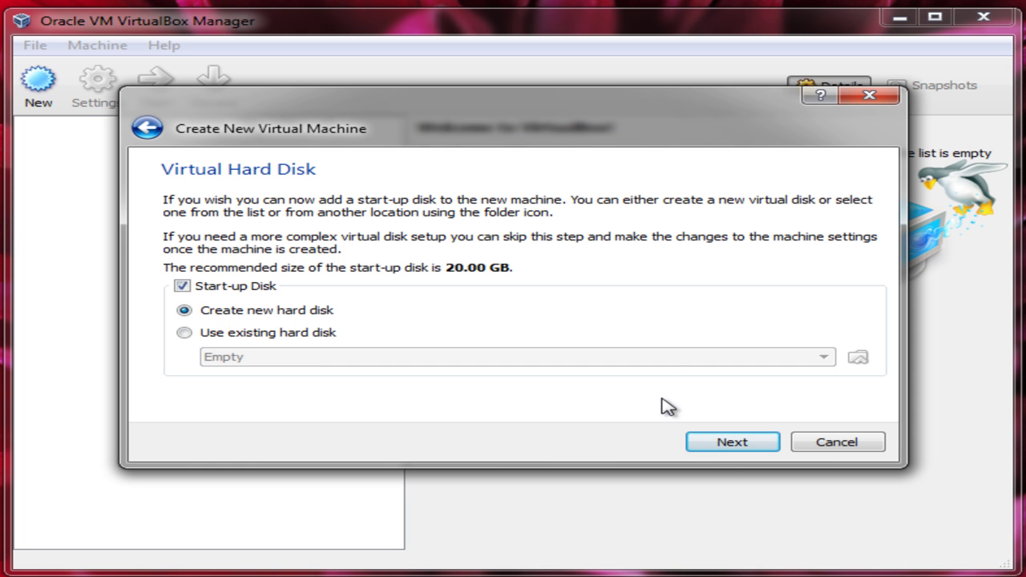
{"action": "left_click", "coordinate": [724, 448]}
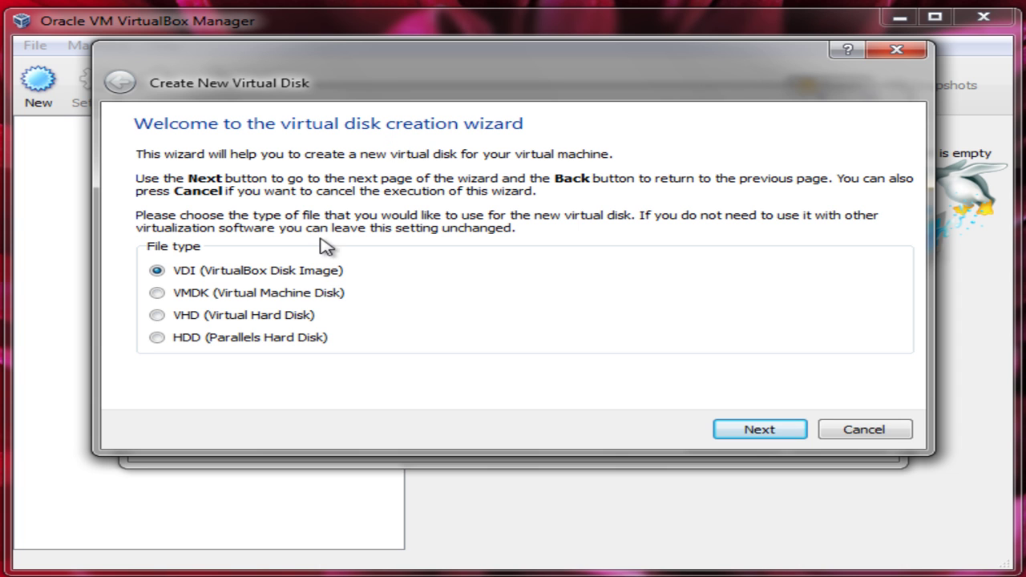
- Set the virtual disk's file type to VHD (Virtual Hard Disk) with dynamically allocated storage
{"action": "left_click", "coordinate": [158, 315]}
{"action": "left_click", "coordinate": [760, 437]}
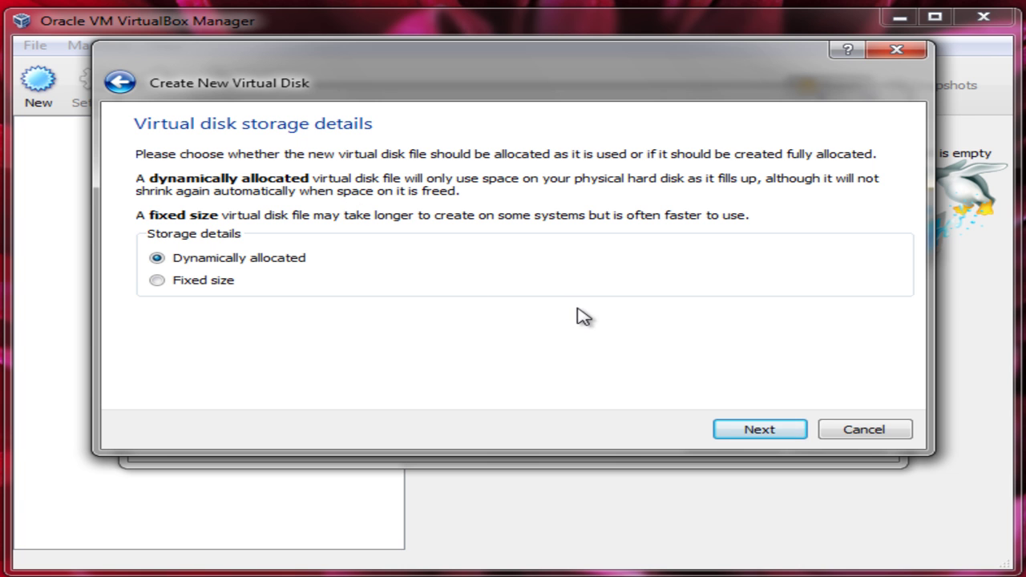
{"action": "left_click", "coordinate": [760, 430]}
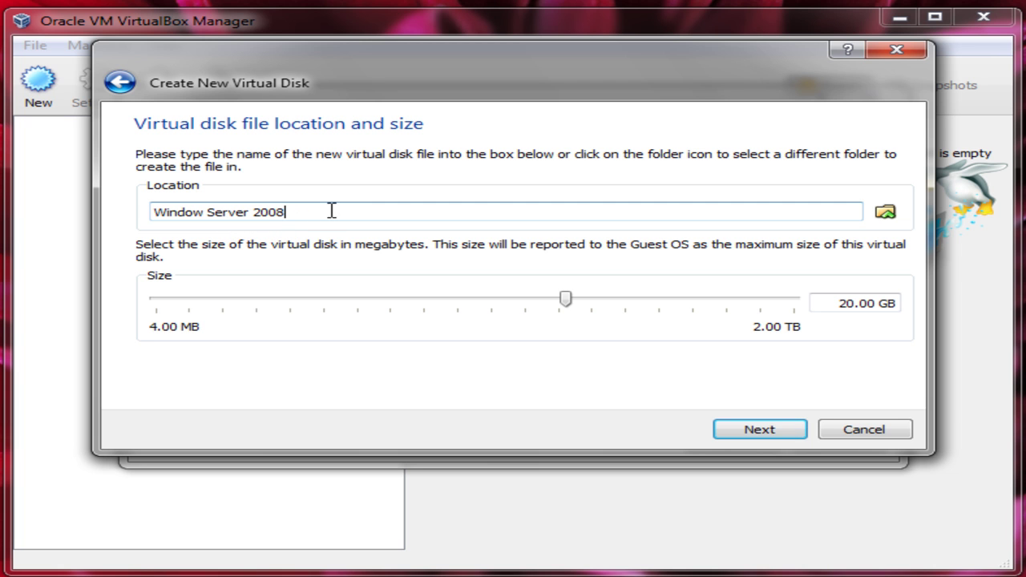
- Create the 20.00 GB virtual disk Window Server 2008 in the default location and finish creating the virtual machine
{"action": "left_click", "coordinate": [882, 222]}
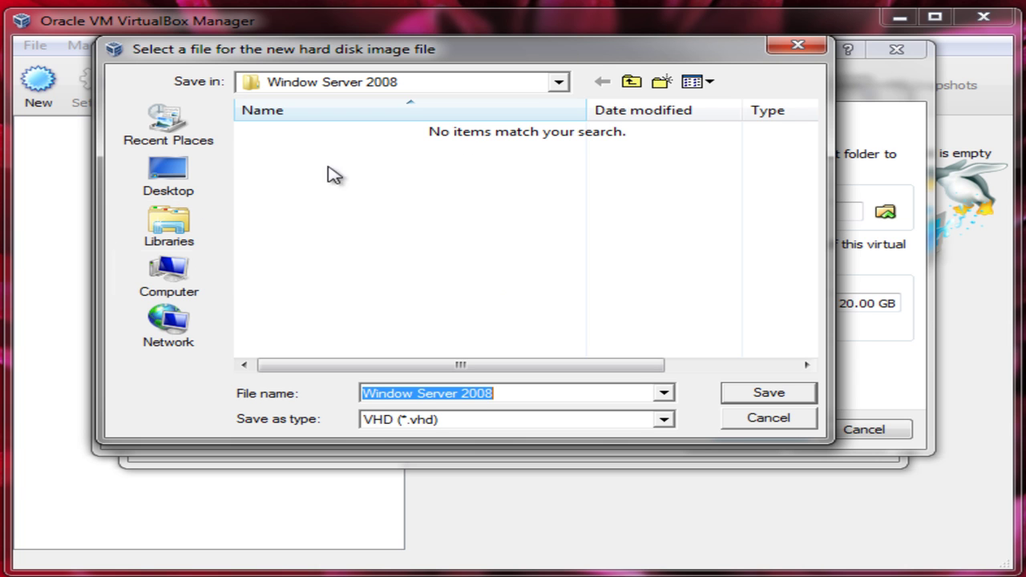
{"action": "left_click", "coordinate": [790, 424]}
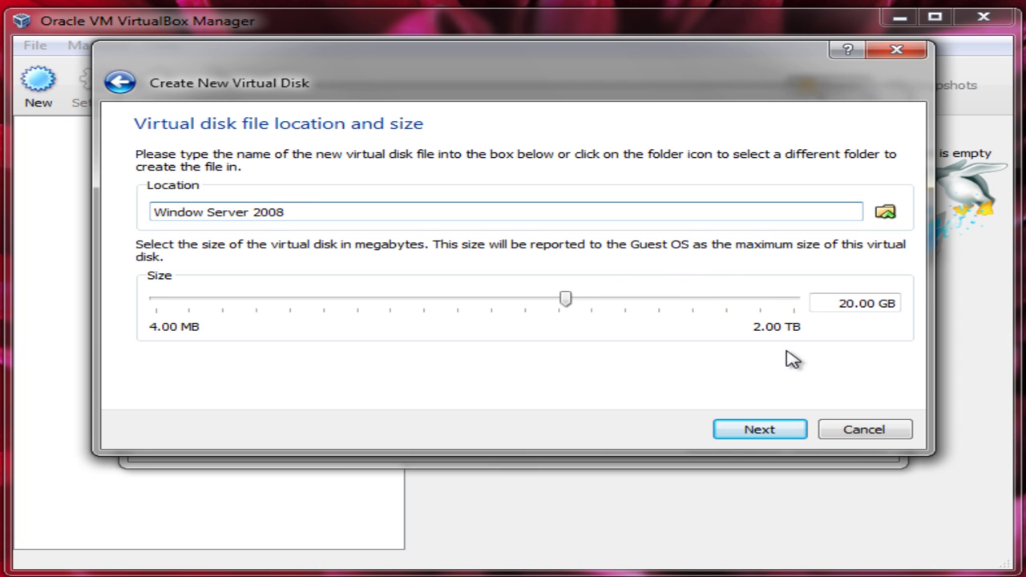
{"action": "left_click", "coordinate": [759, 430]}
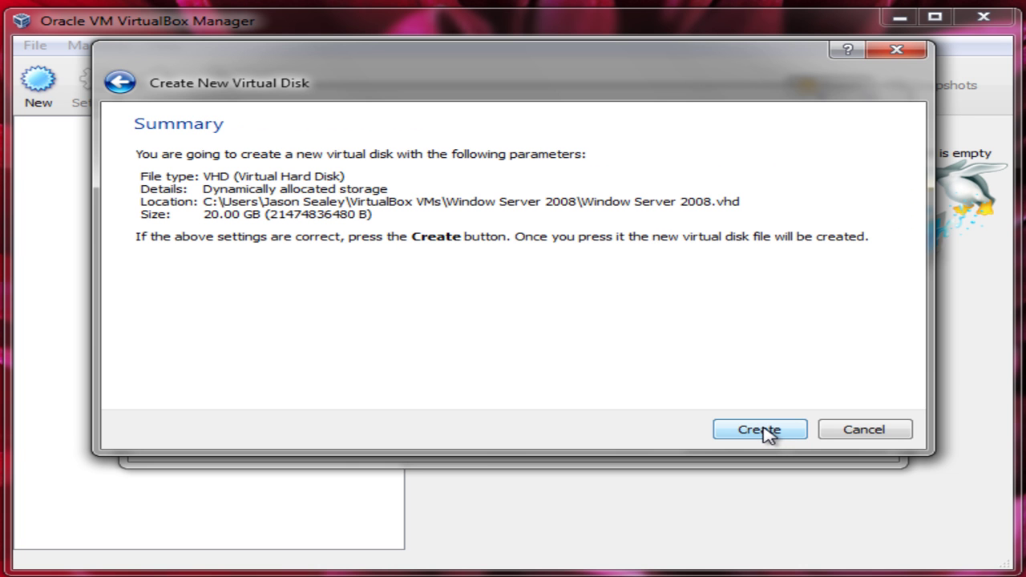
{"action": "left_click", "coordinate": [764, 432]}
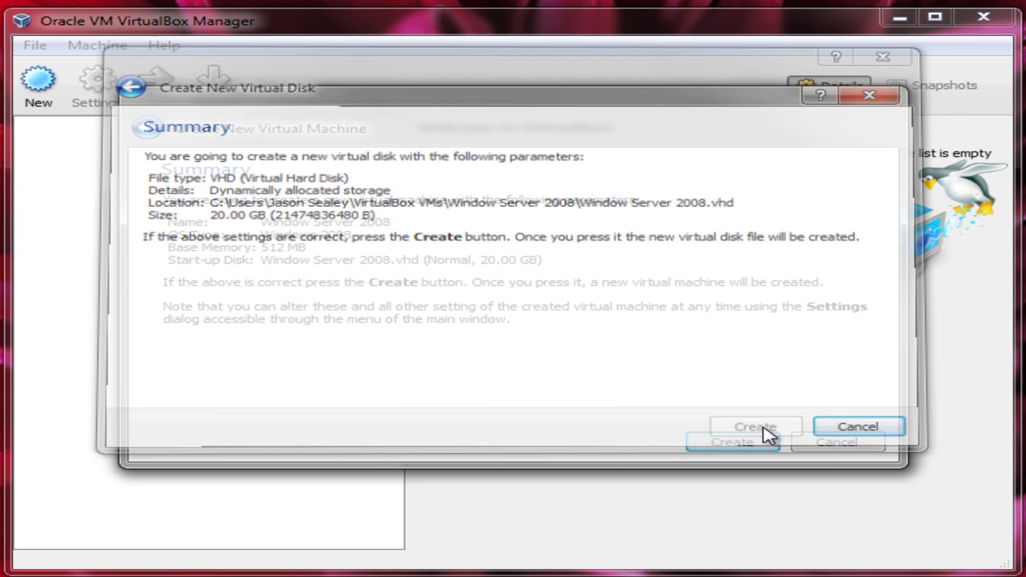
{"action": "left_click", "coordinate": [732, 442]}
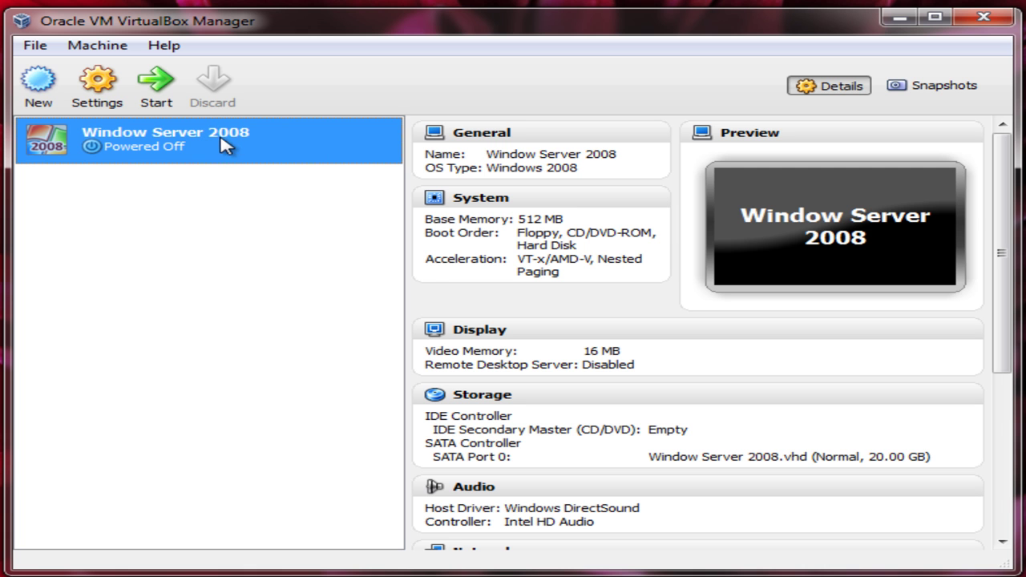
- Review Adapter 1 in the Window Server 2008 machine's network settings, including its advanced options, and keep it attached to NAT
{"action": "left_click", "coordinate": [96, 82]}
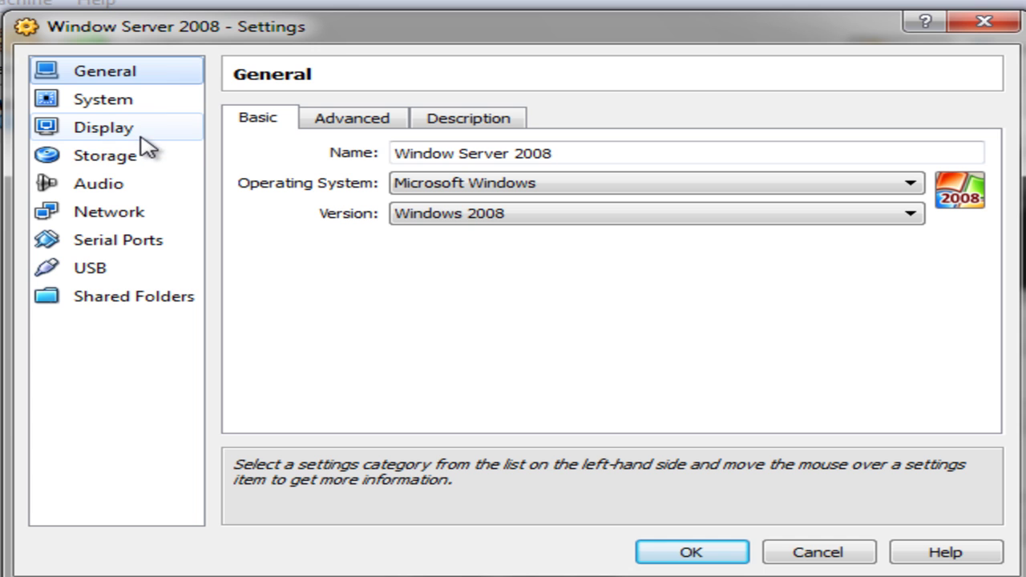
{"action": "left_click", "coordinate": [134, 220]}
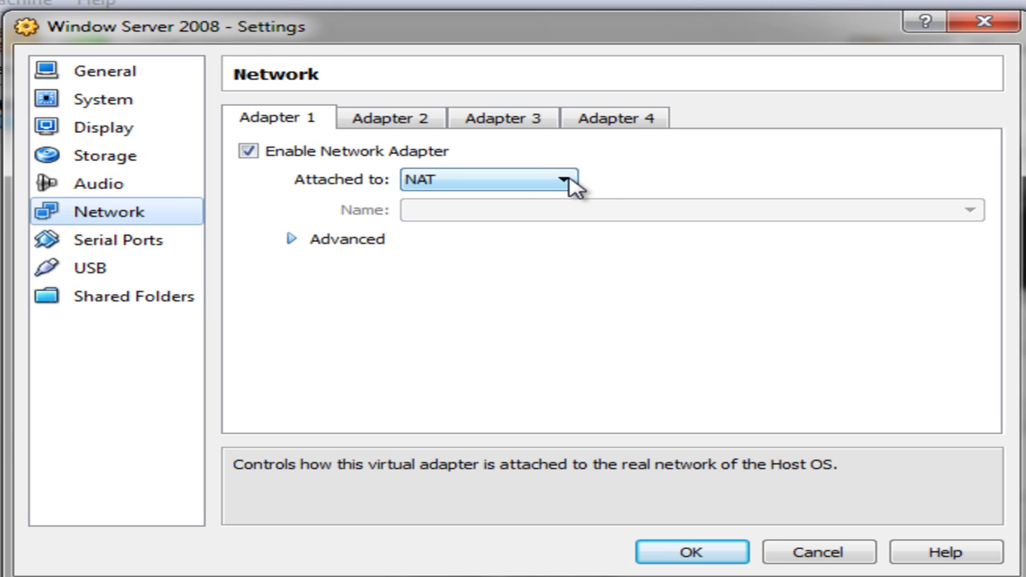
{"action": "left_click", "coordinate": [565, 182]}
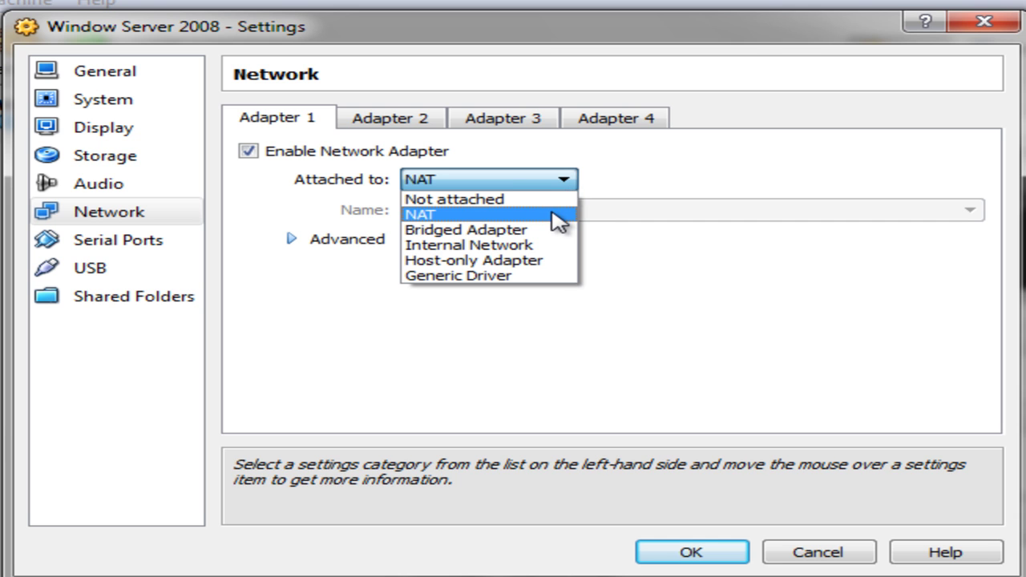
{"action": "left_click", "coordinate": [556, 216]}
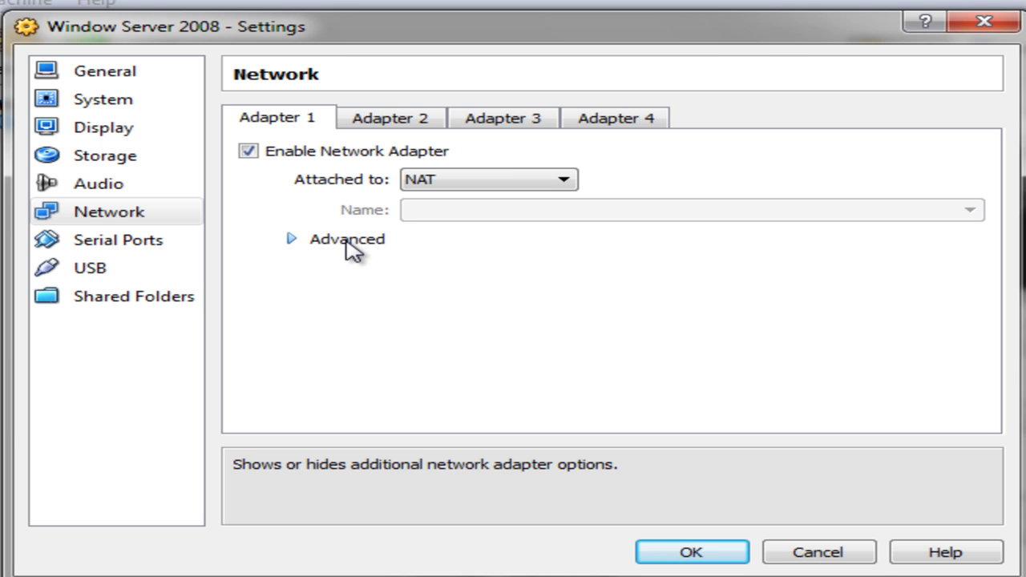
{"action": "left_click", "coordinate": [351, 245]}
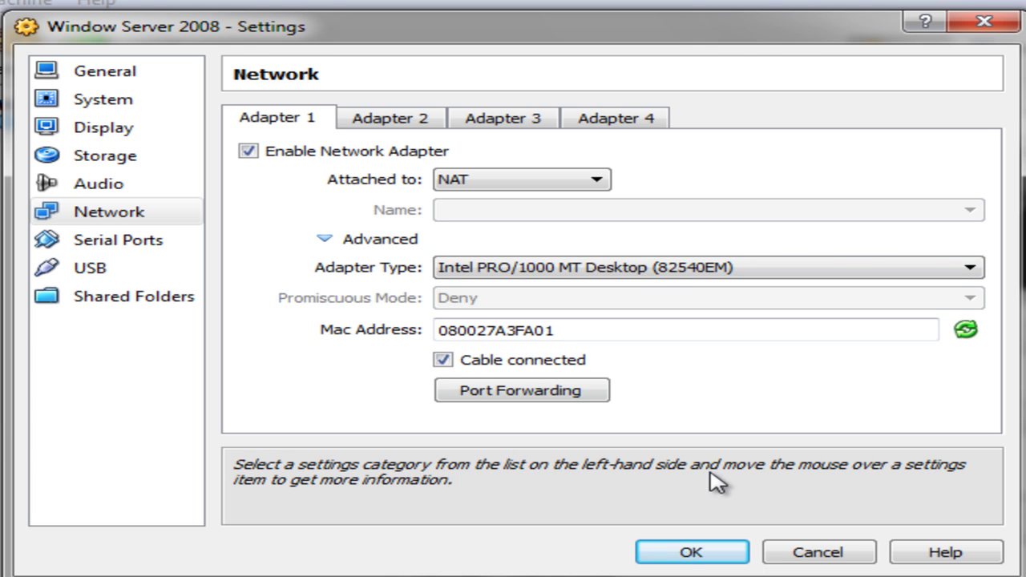
{"action": "left_click", "coordinate": [678, 555]}
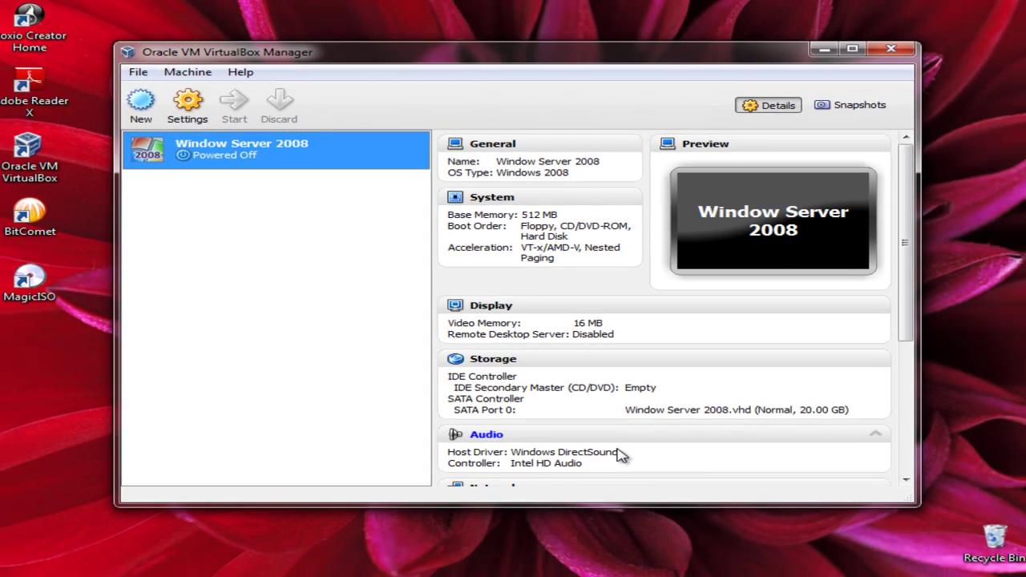